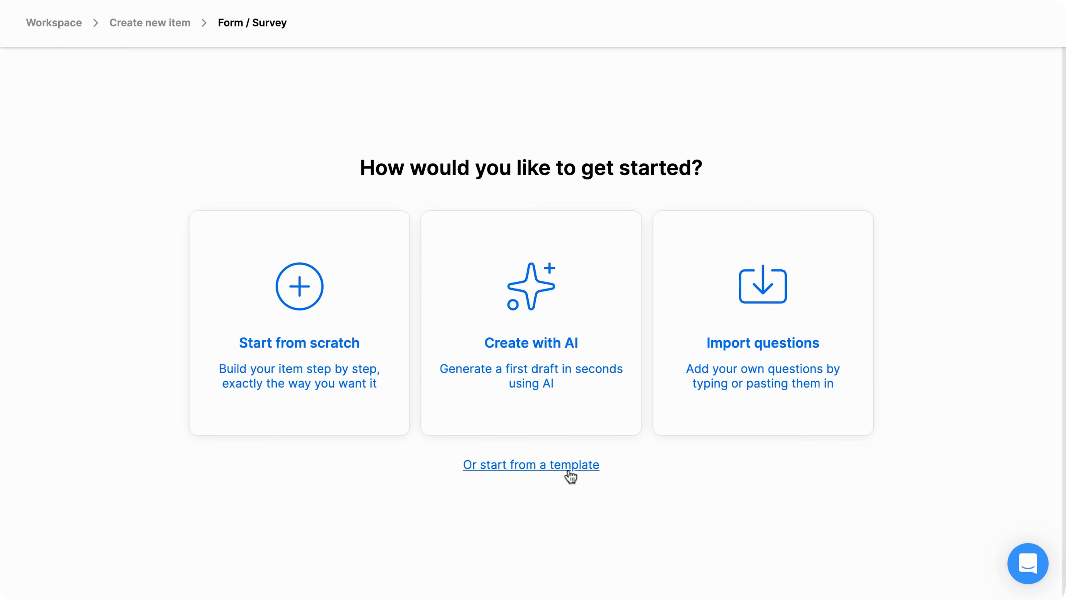
Generate a form with AI for new clients starting onboarding, asking for their email address, phone number, company website and other relevant company details.
left_click(588, 400)
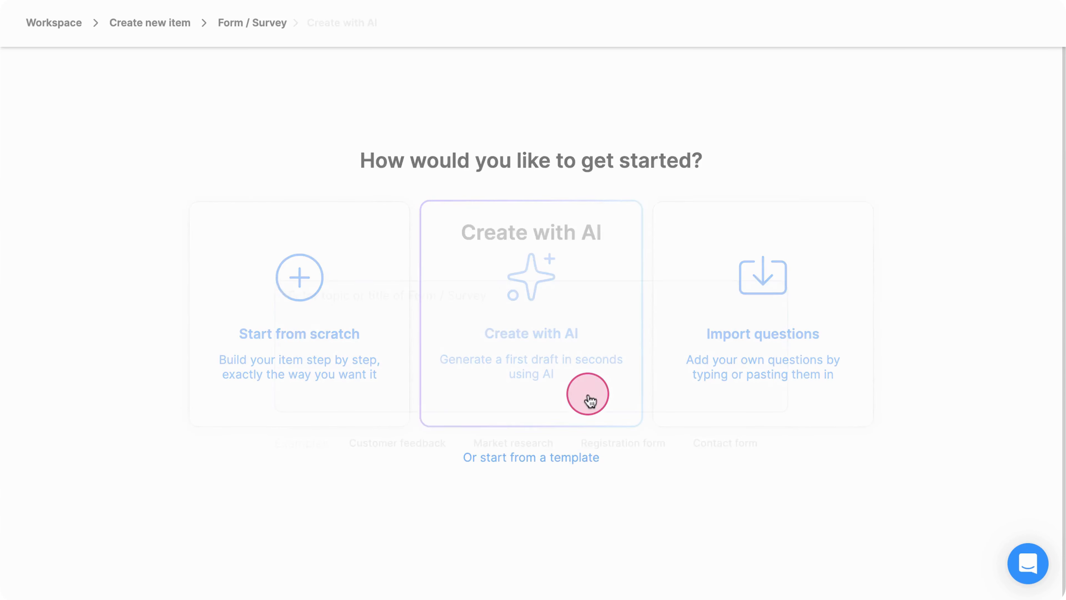
type("Please create a form for new clients who are starting the onboarding process, asking them to provide their email address, phone number, company website, and other relevant details about their company.")
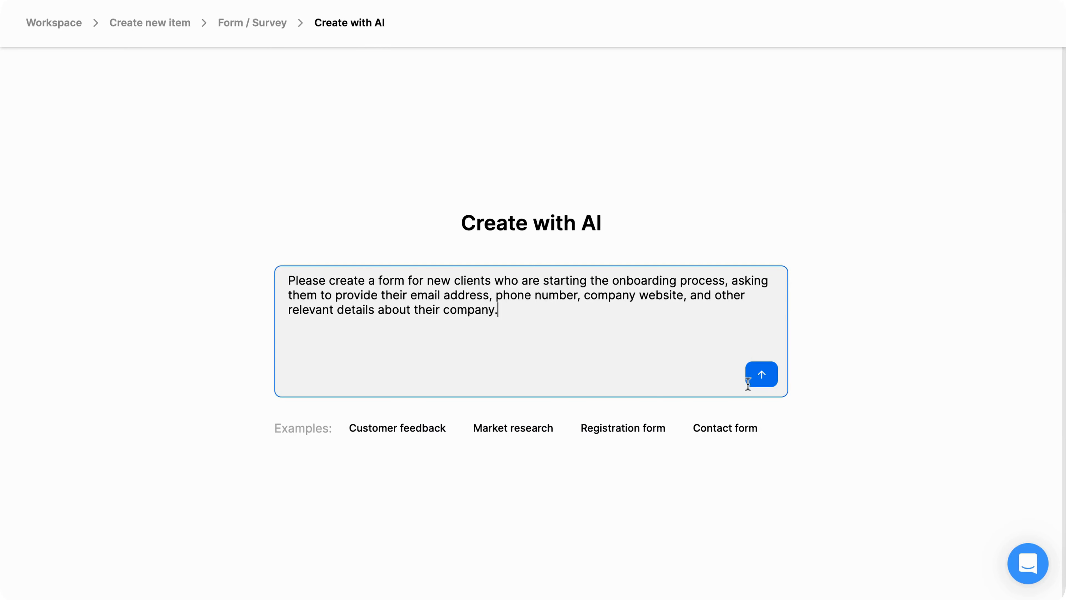
left_click(762, 383)
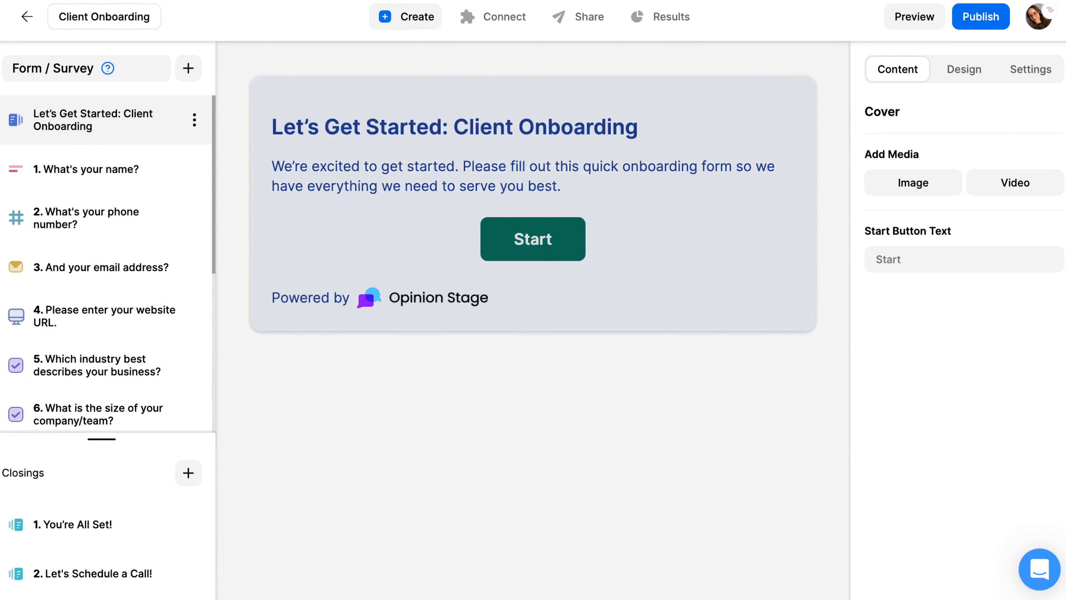
Start adding a cover image and limit the image search to pictures that are free to use or share.
left_click(898, 193)
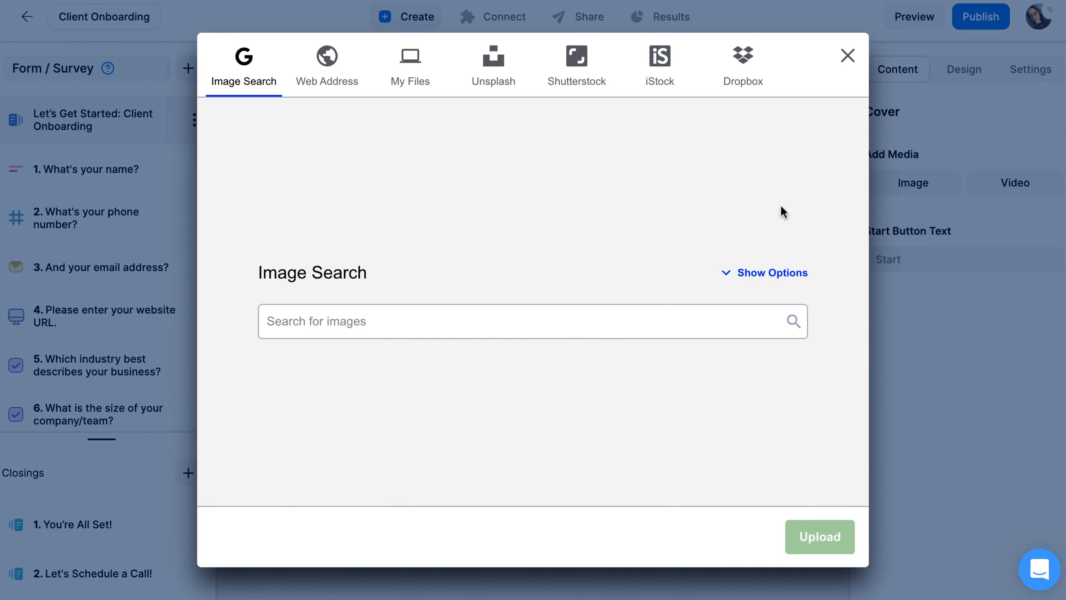
left_click(765, 273)
left_click(670, 294)
left_click(578, 349)
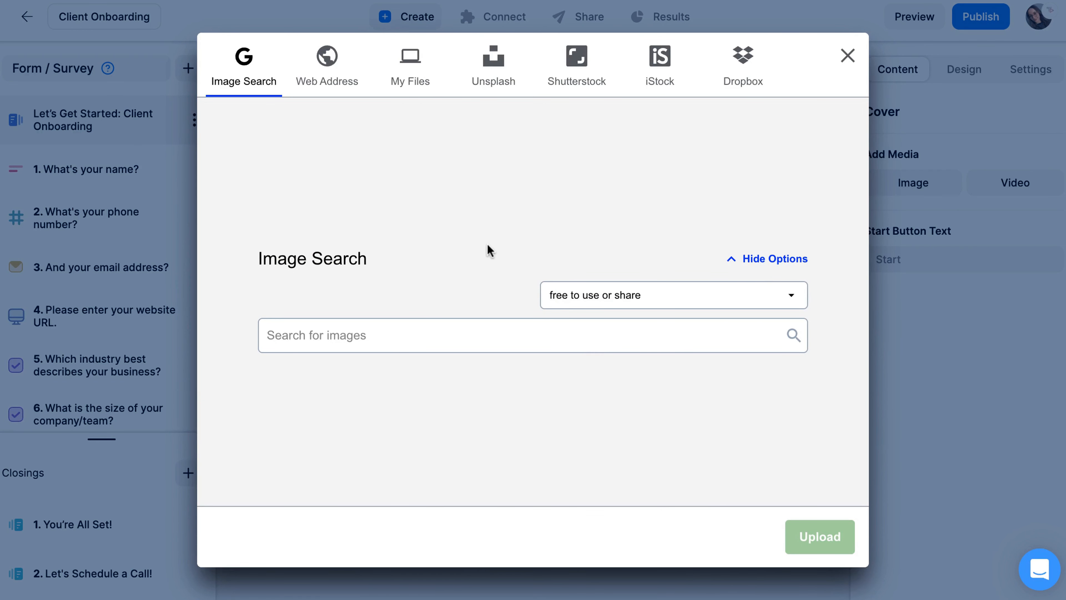
Upload the handshake photo from the local files as the cover image, without cropping it.
left_click(417, 82)
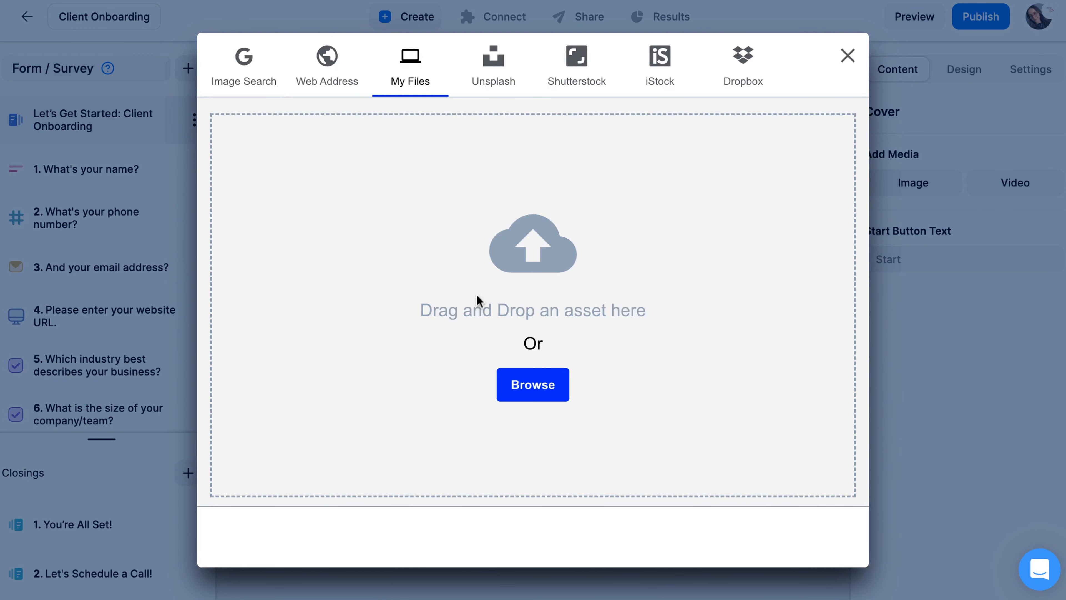
left_click(525, 375)
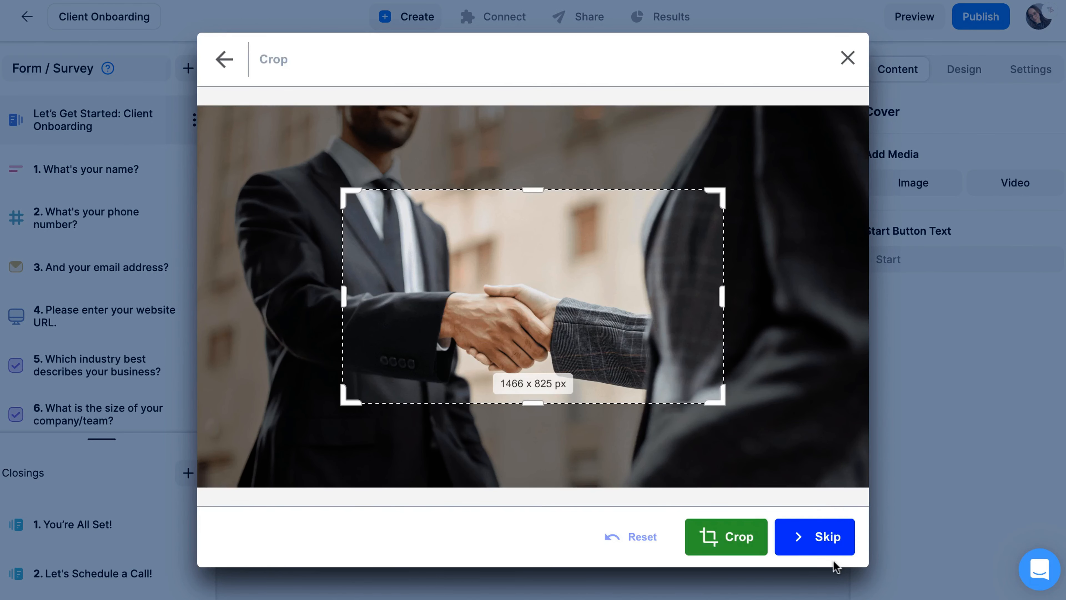
left_click(829, 546)
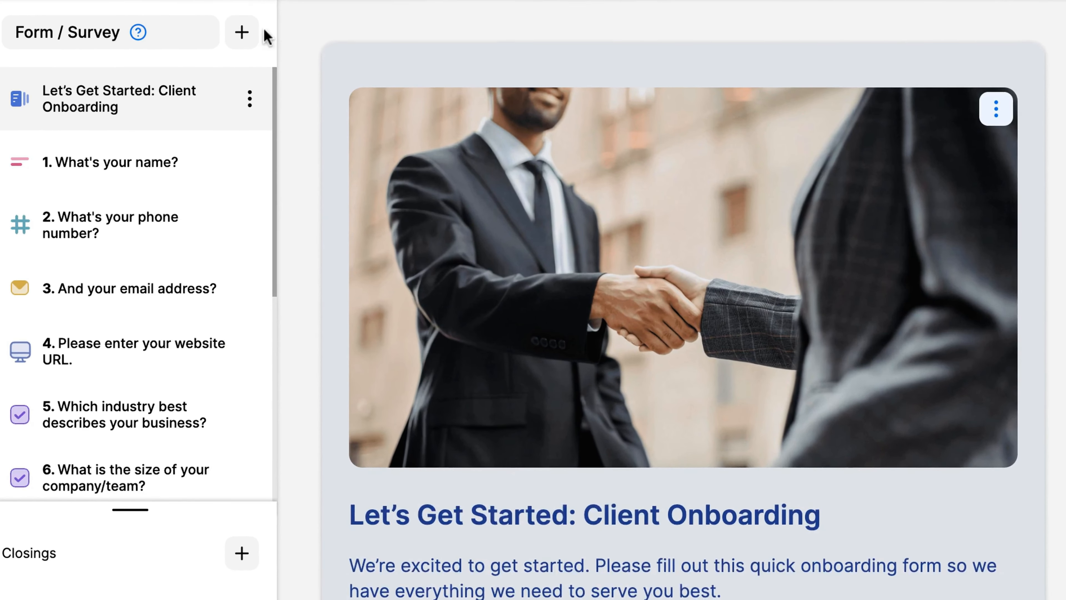
Look through the question types that can be added to the form.
left_click(252, 32)
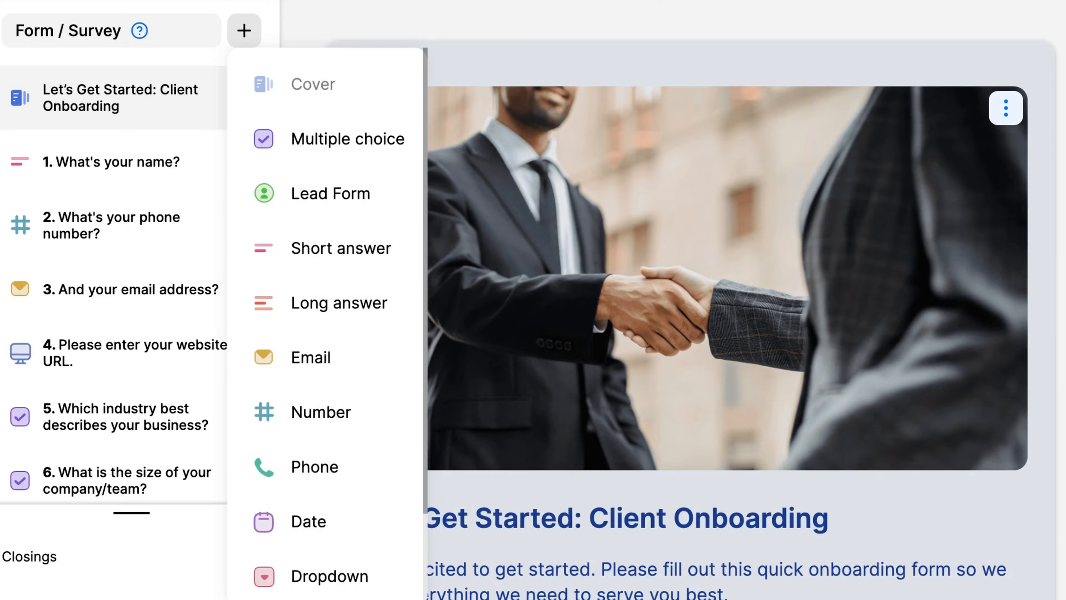
scroll(326, 374, "down", 2)
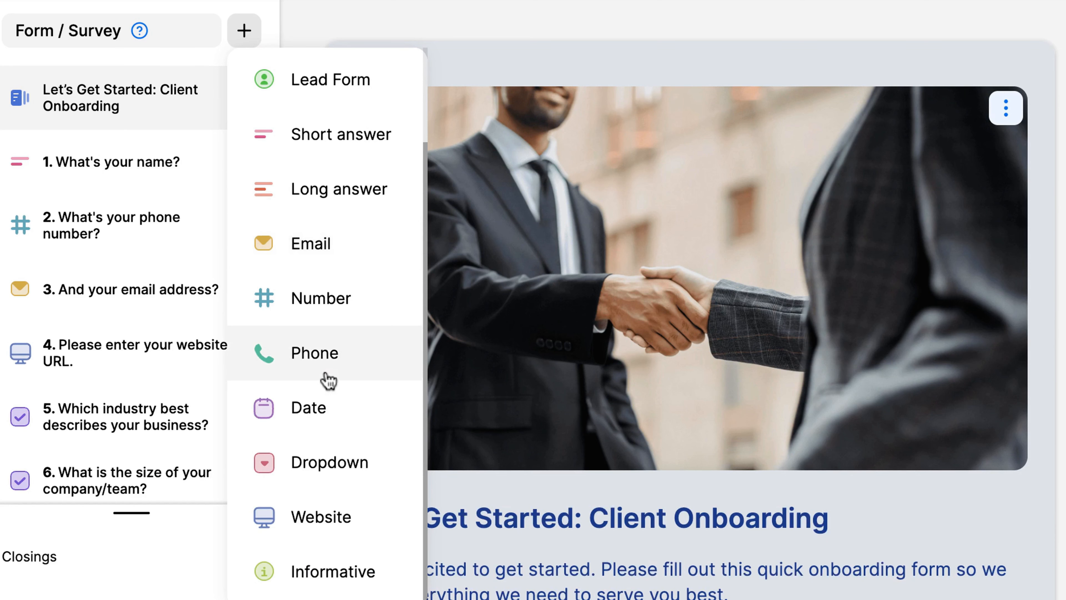
scroll(327, 374, "up", 2)
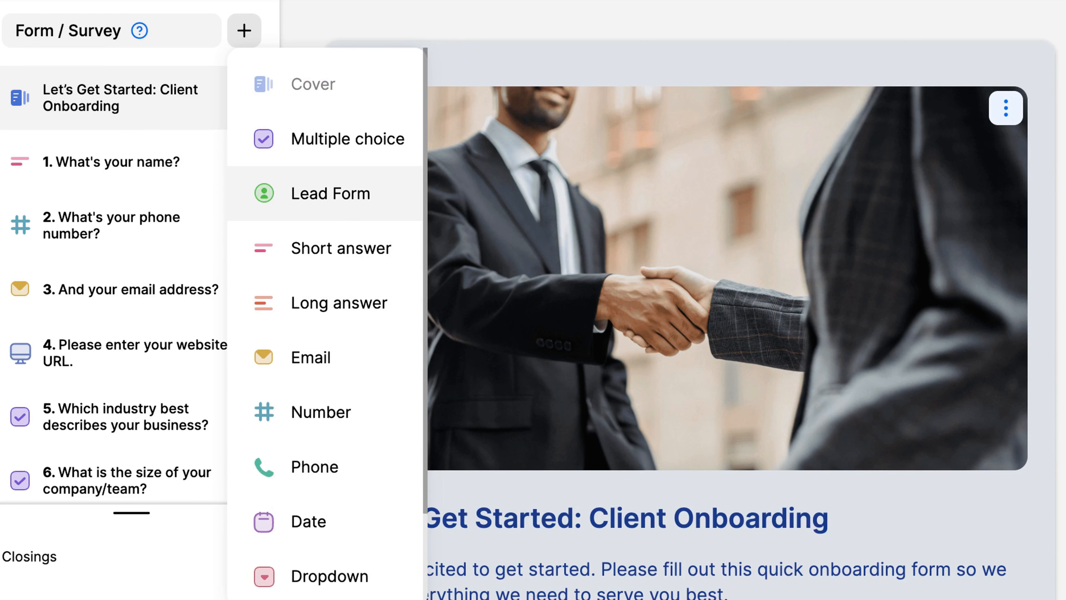
left_click(505, 63)
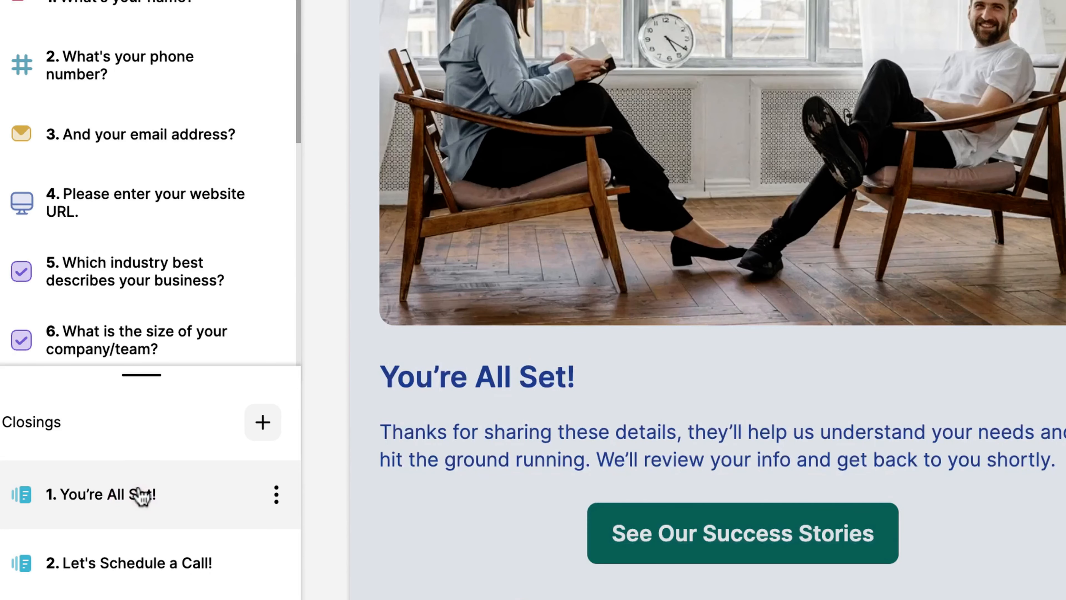
Examine the "You're All Set!" closing card, and browse the gallery themes and the saved custom themes.
left_click(138, 493)
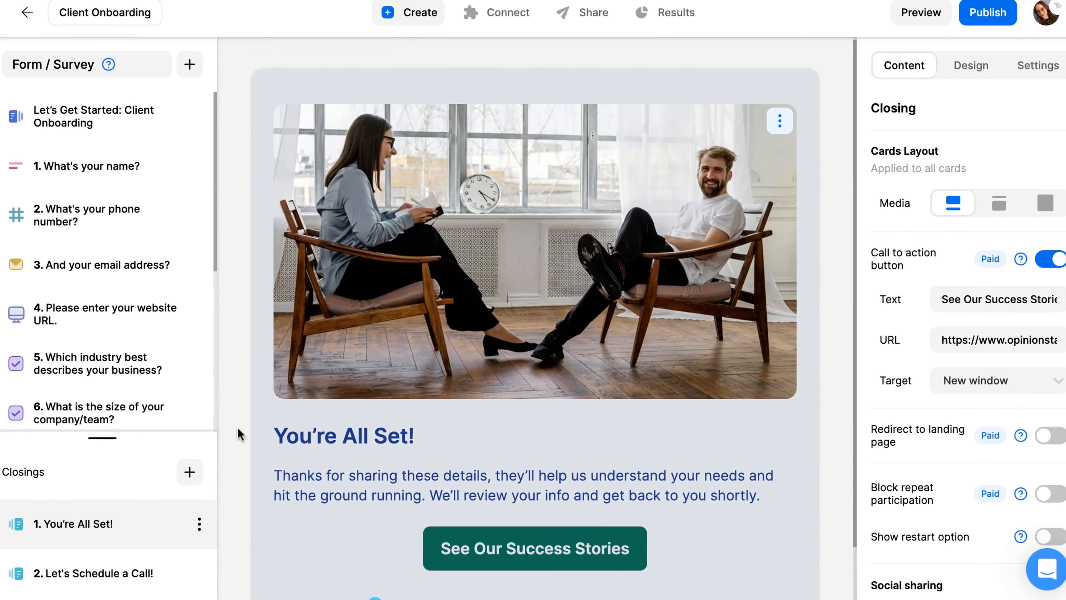
scroll(331, 364, "down", 1)
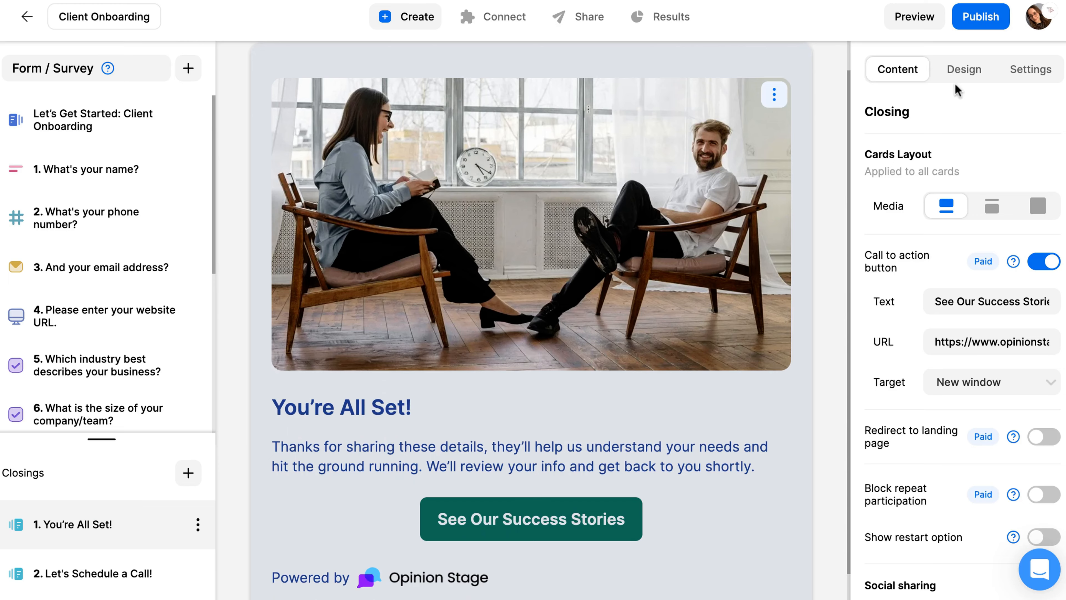
left_click(964, 86)
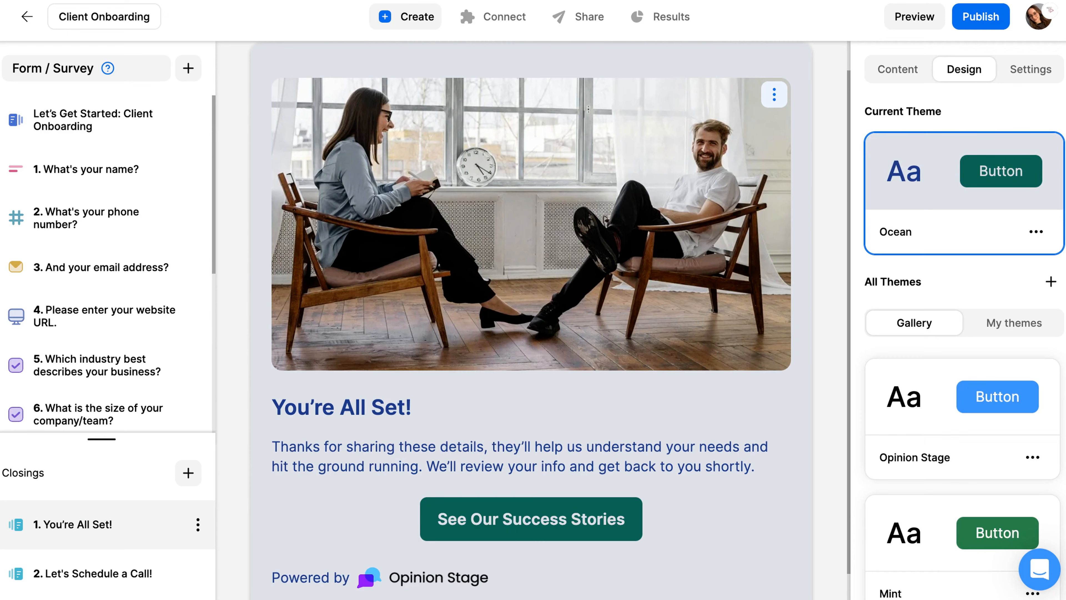
scroll(945, 399, "down", 8)
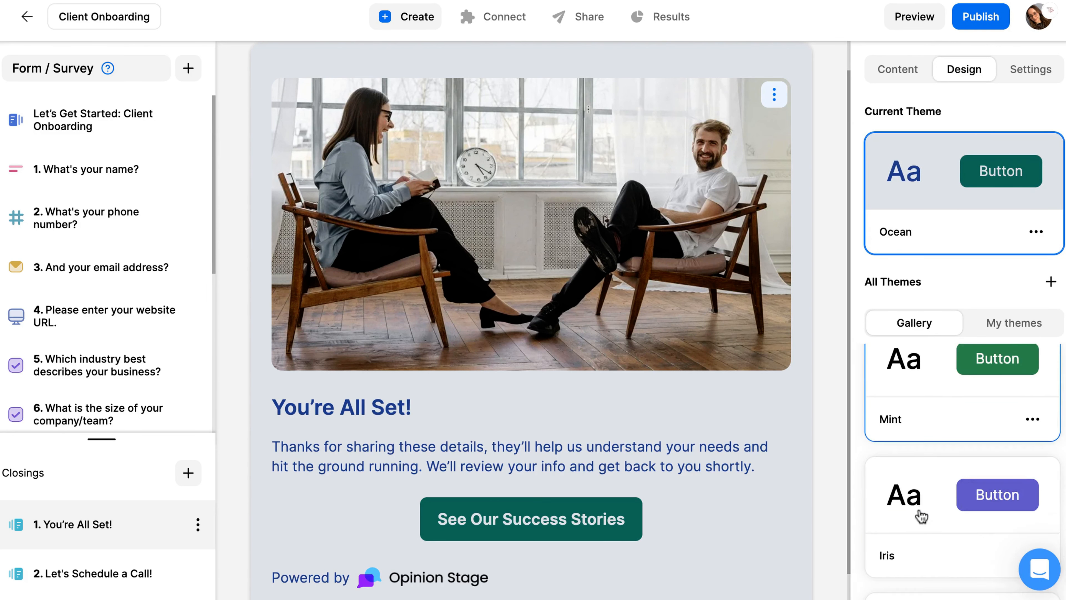
left_click(1000, 329)
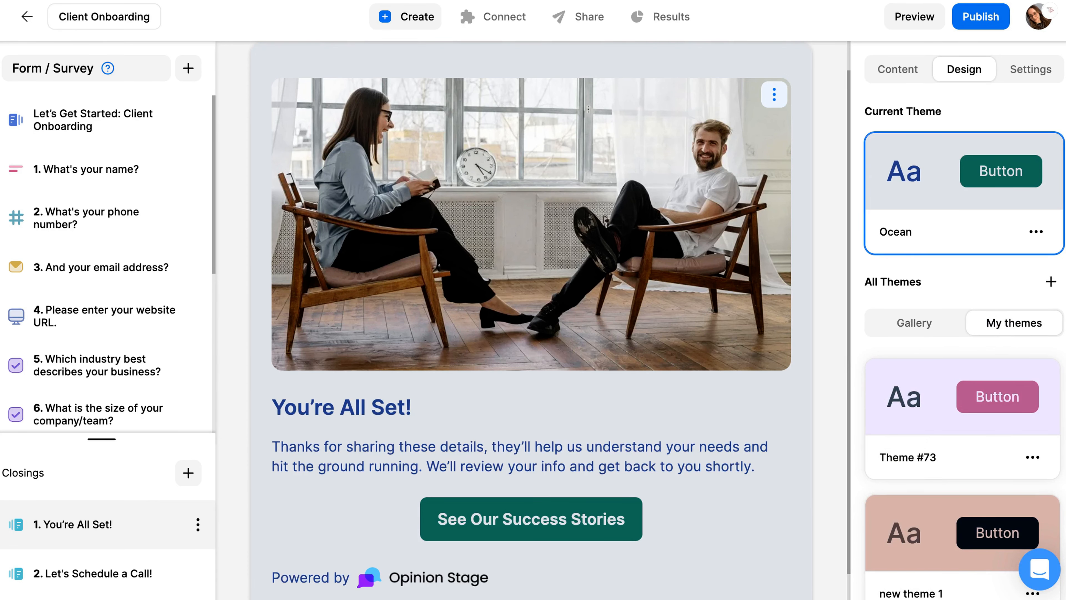
Enable the display setting that removes the Opinion Stage branding from the form.
left_click(1025, 78)
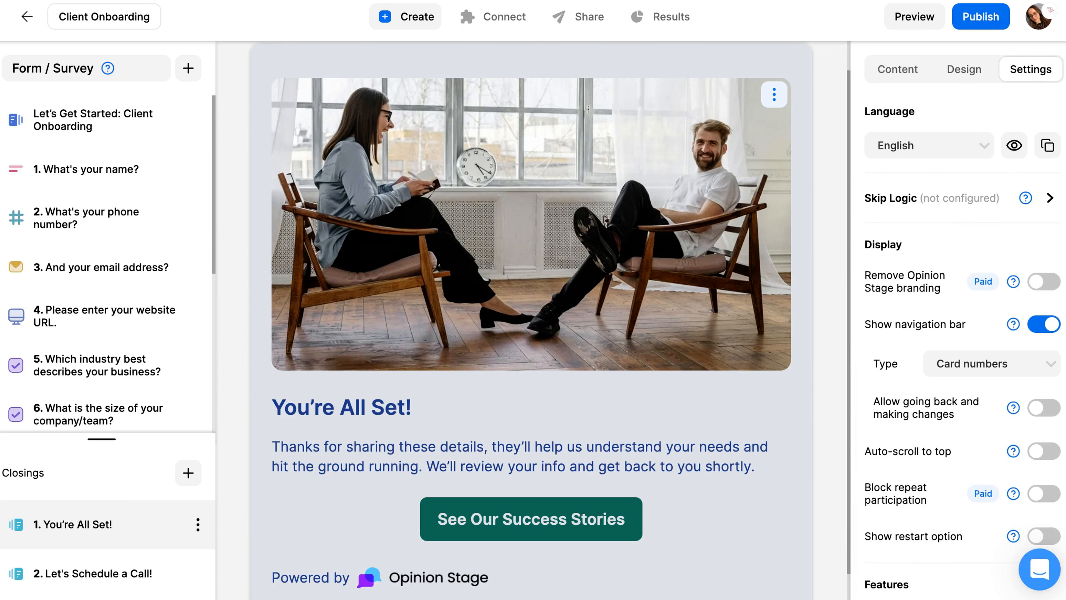
left_click(1044, 281)
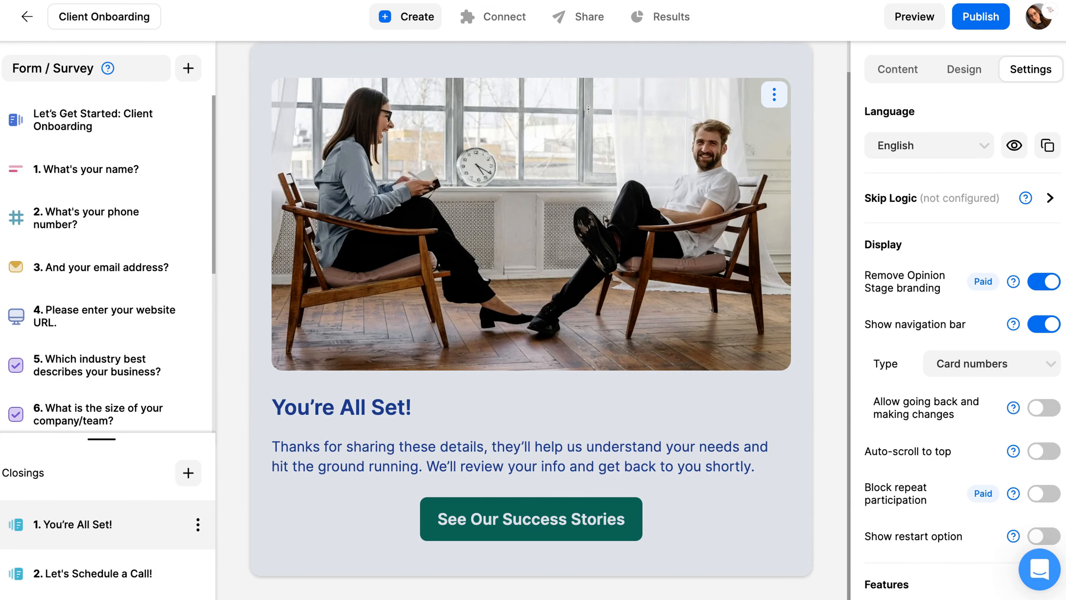
Set skip logic on the estimated budget question so Under $5,000 and $5,000–$10,000 lead to the "You're All Set!" closing.
left_click(927, 208)
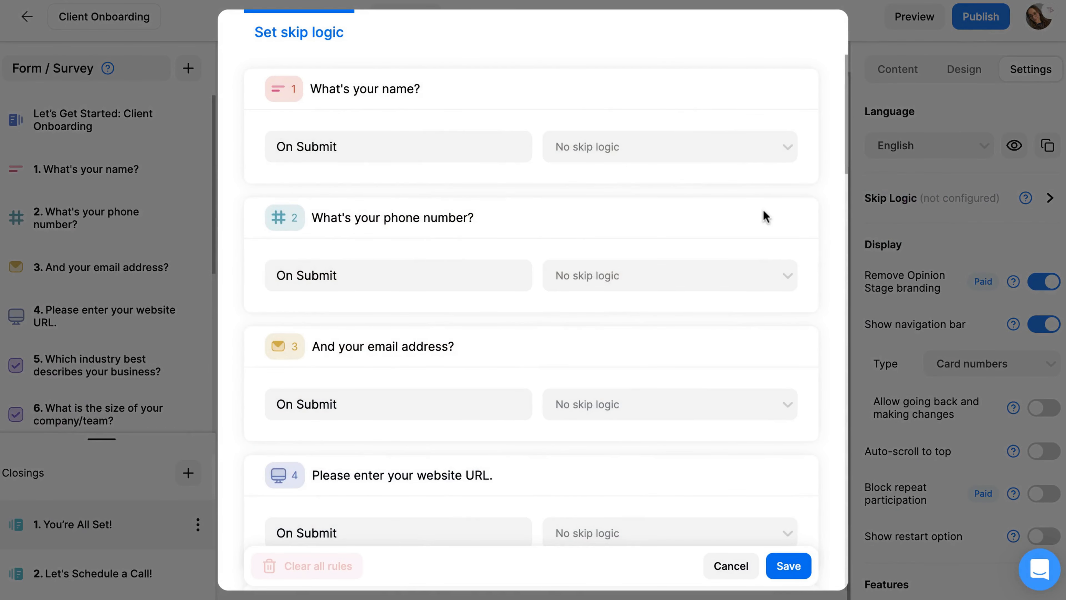
scroll(763, 212, "down", 10)
scroll(763, 208, "down", 10)
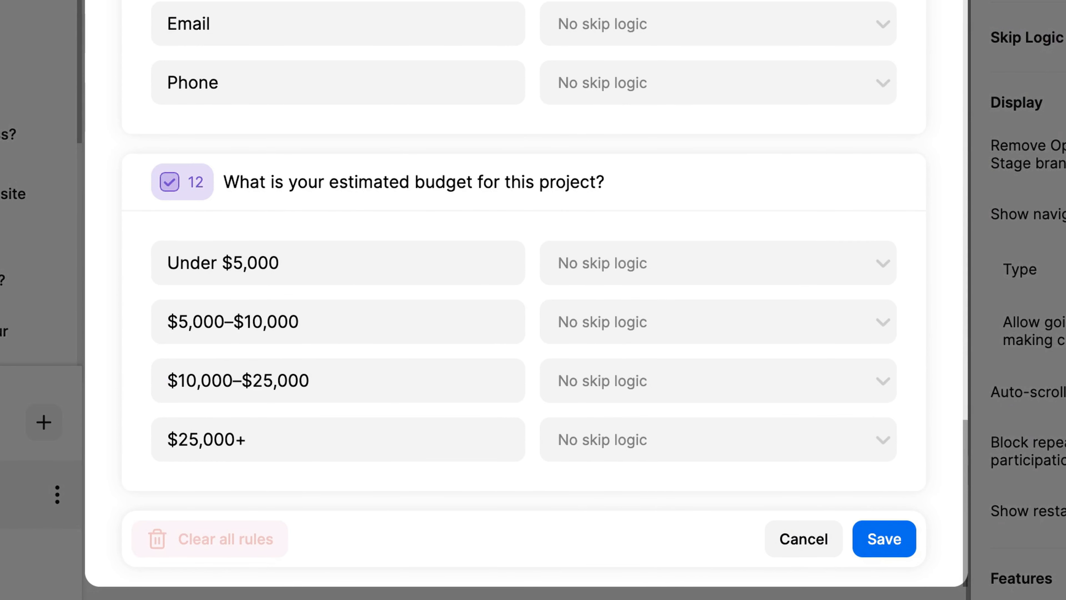
left_click(697, 258)
left_click(669, 349)
left_click(626, 330)
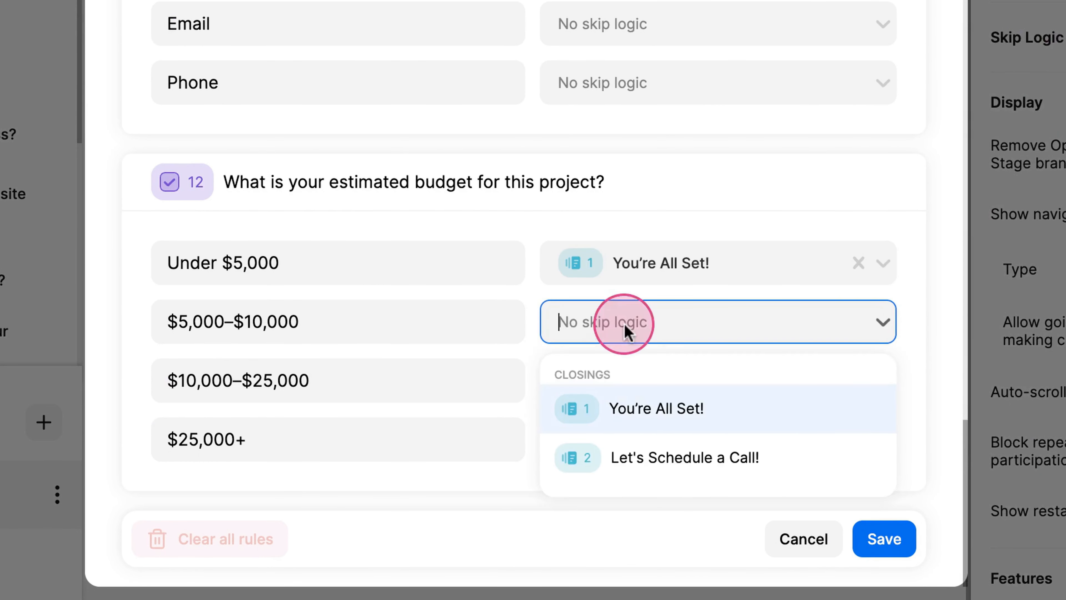
left_click(655, 408)
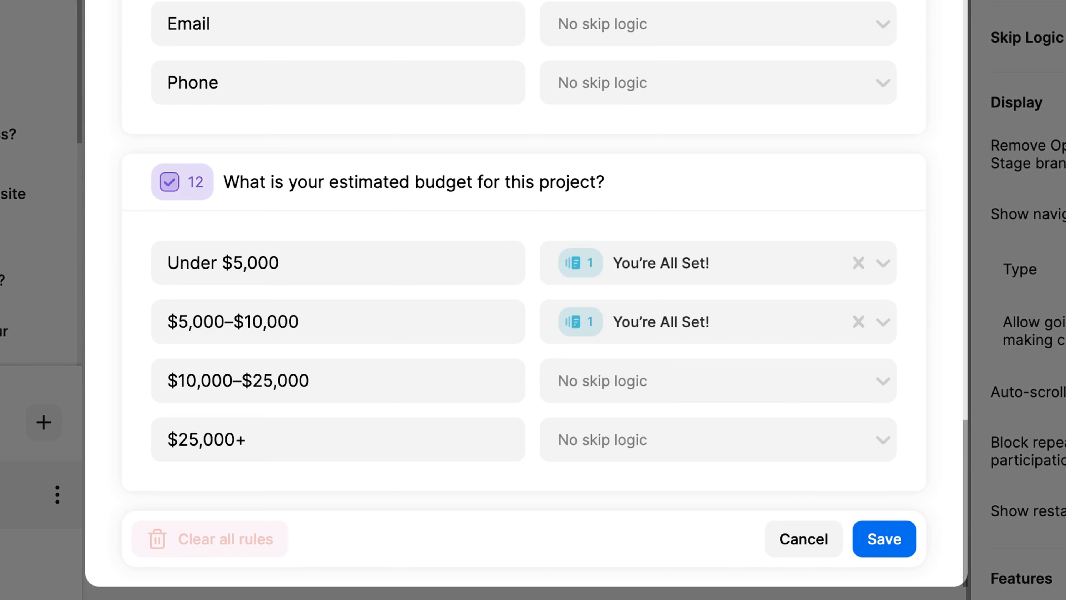
Route the $10,000–$25,000 and $25,000+ budget answers to the "Let's Schedule a Call!" closing and save the skip logic.
left_click(694, 396)
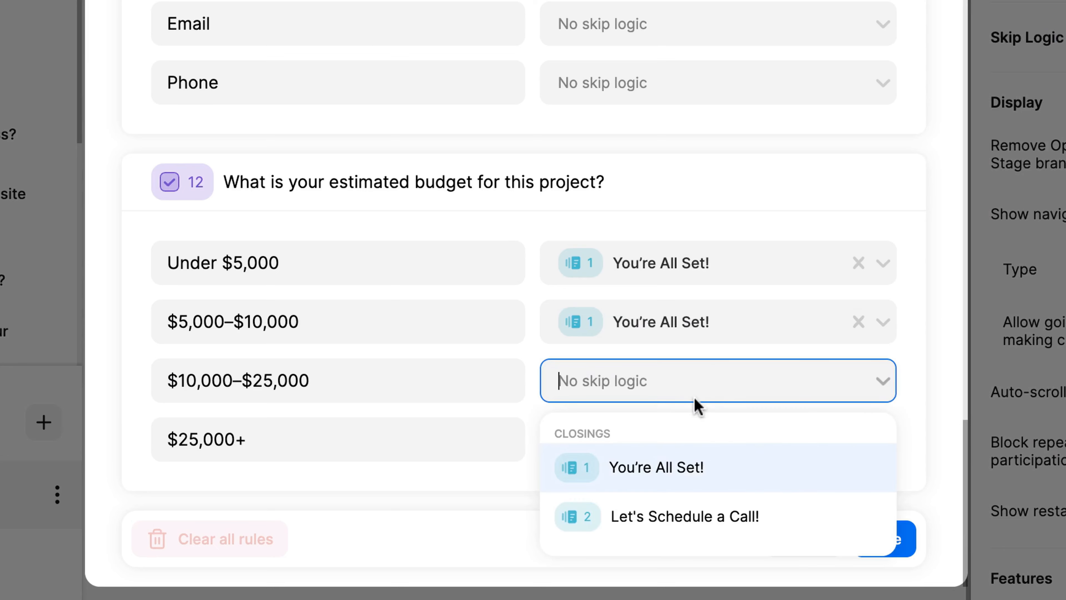
left_click(676, 538)
left_click(655, 444)
left_click(672, 376)
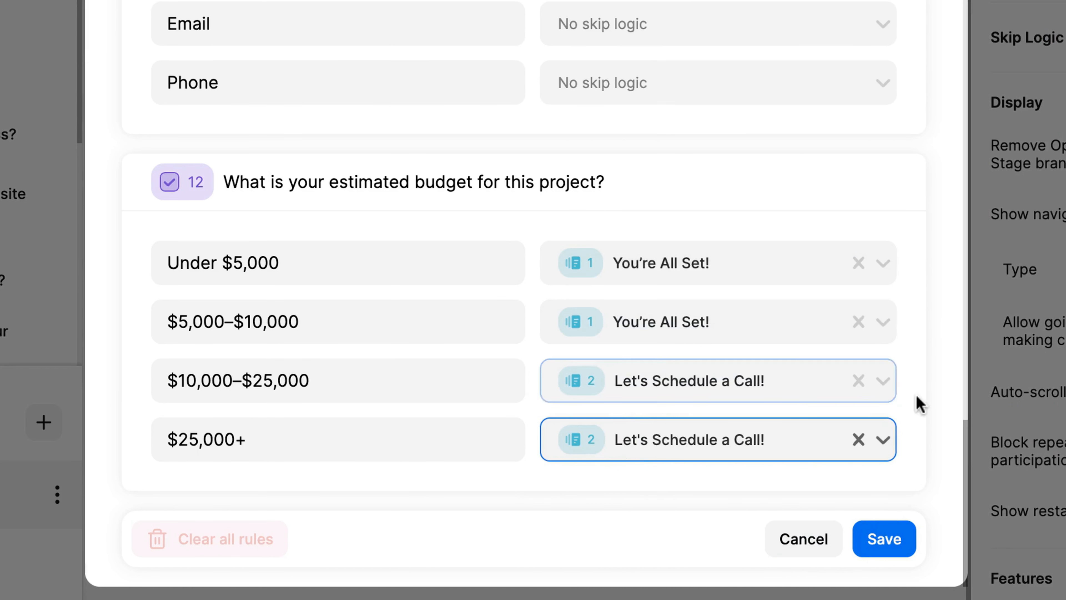
left_click(917, 398)
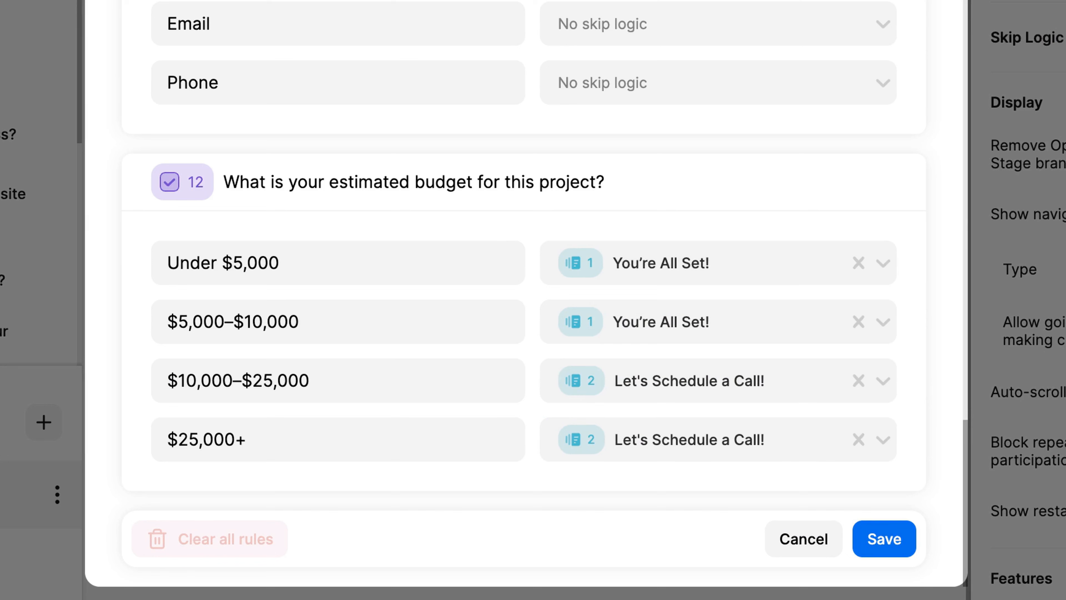
left_click(908, 542)
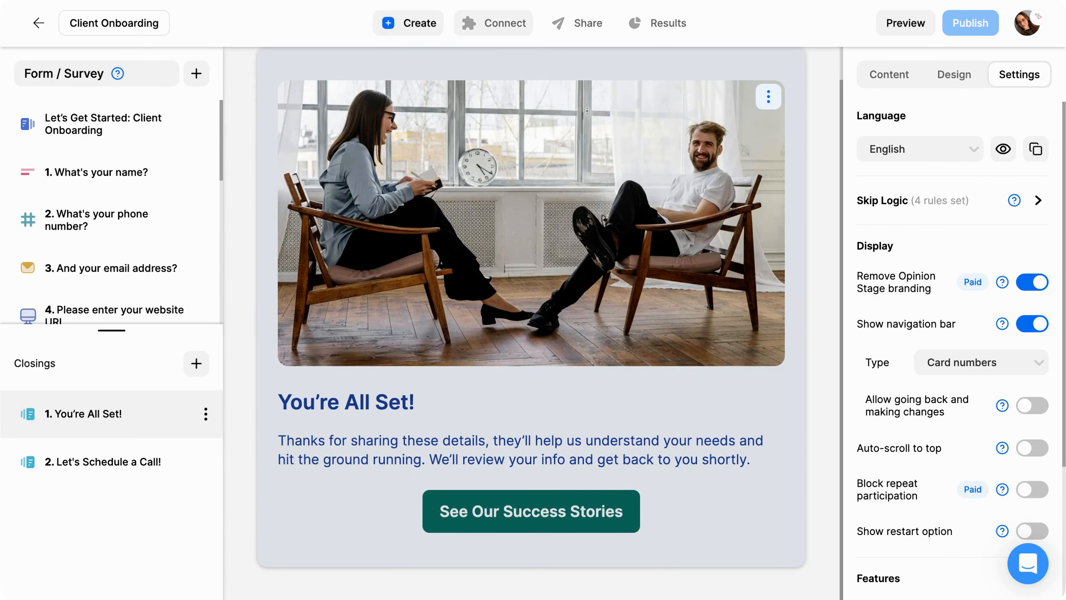
View the available integrations and return to the form editor.
left_click(505, 30)
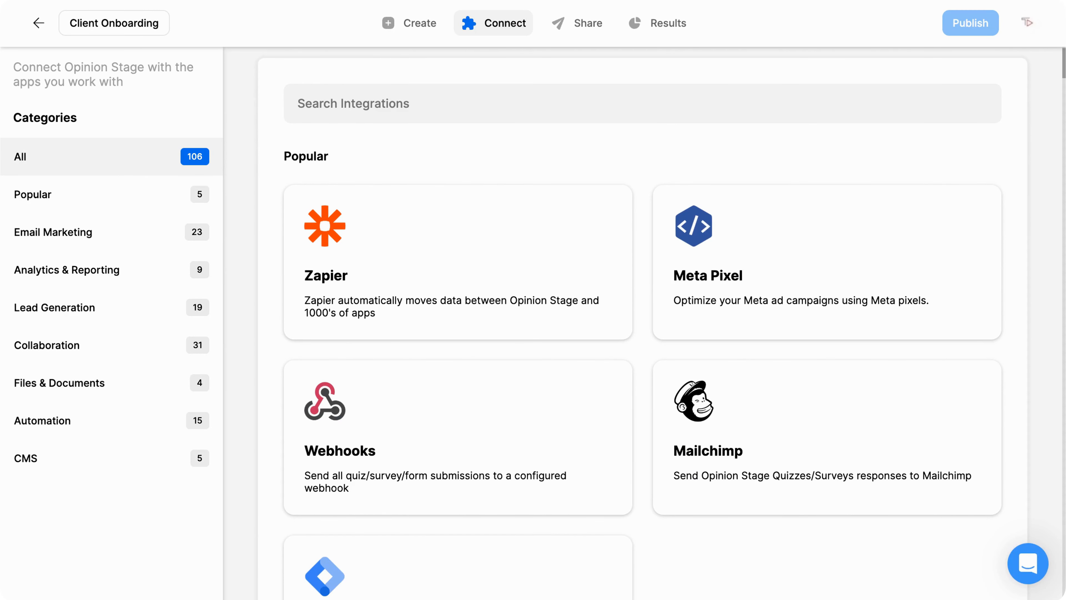
left_click(417, 25)
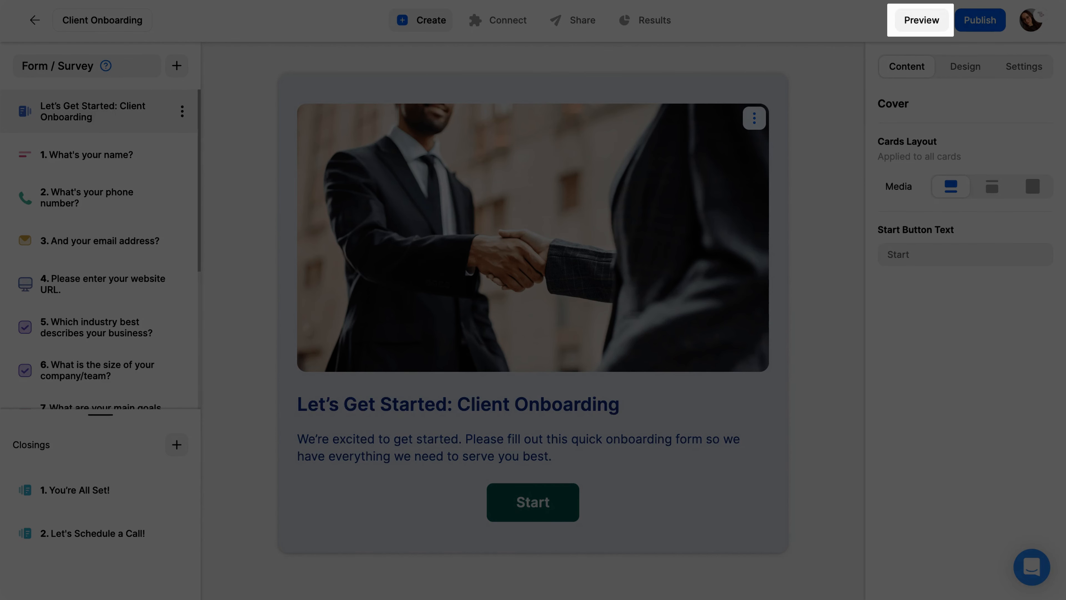
Preview the form, start it, and submit a first name for the name question.
left_click(902, 19)
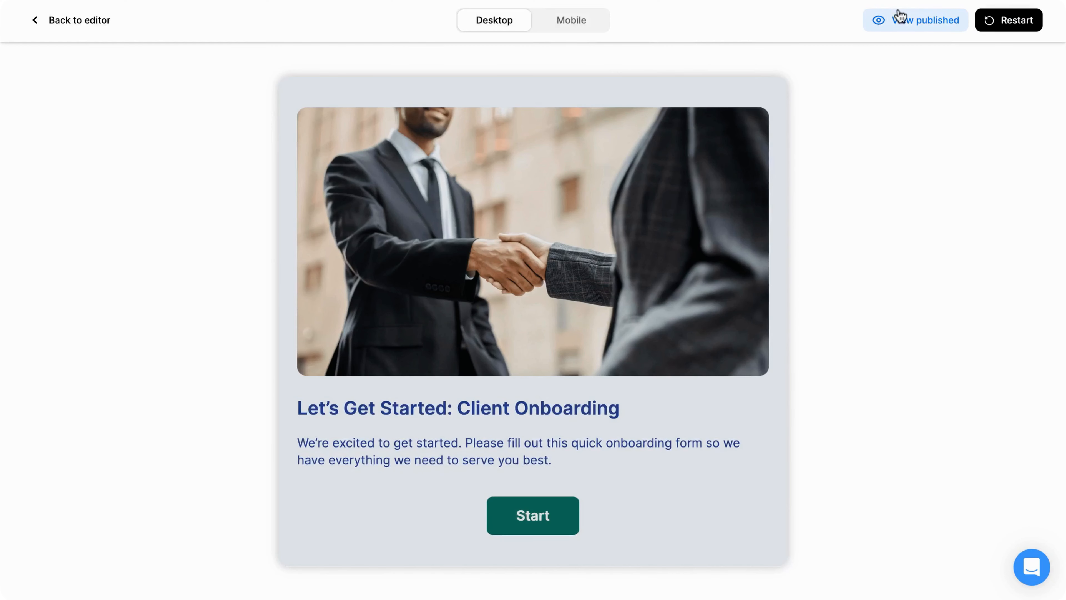
left_click(546, 511)
left_click(519, 489)
type("Samantha")
left_click(526, 550)
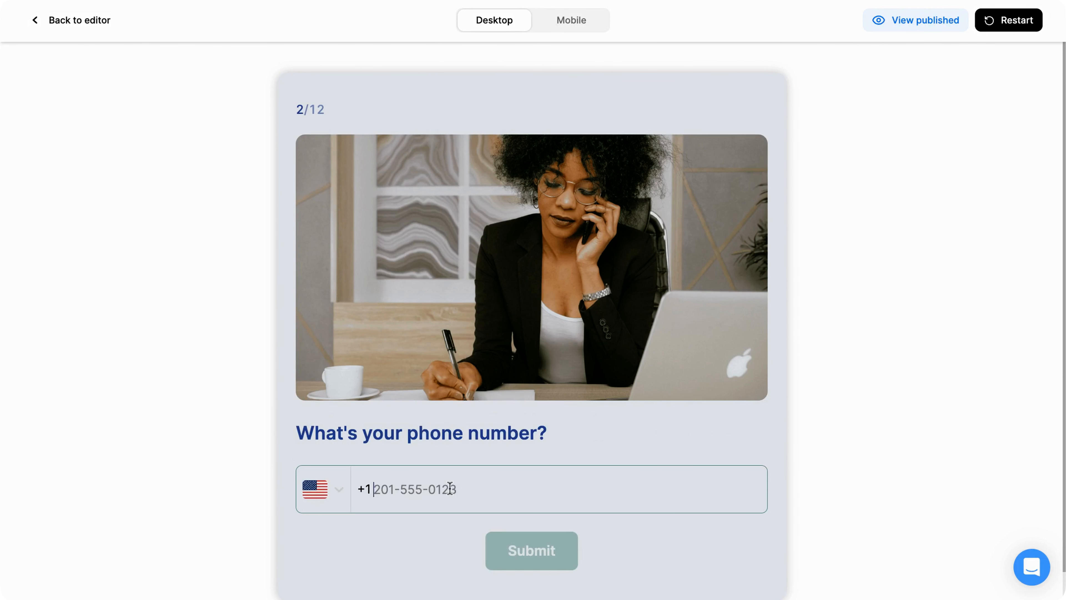
Submit a phone number and an email address for the contact questions in the preview.
key("Return")
type("s")
left_click(454, 514)
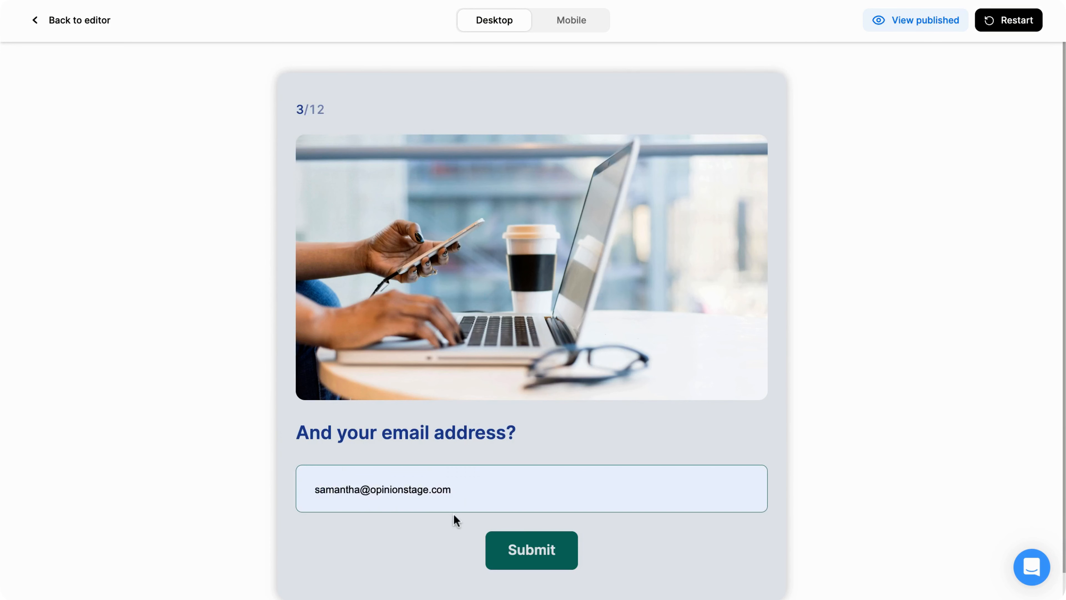
left_click(528, 550)
left_click(441, 497)
type("h")
left_click(465, 462)
left_click(542, 555)
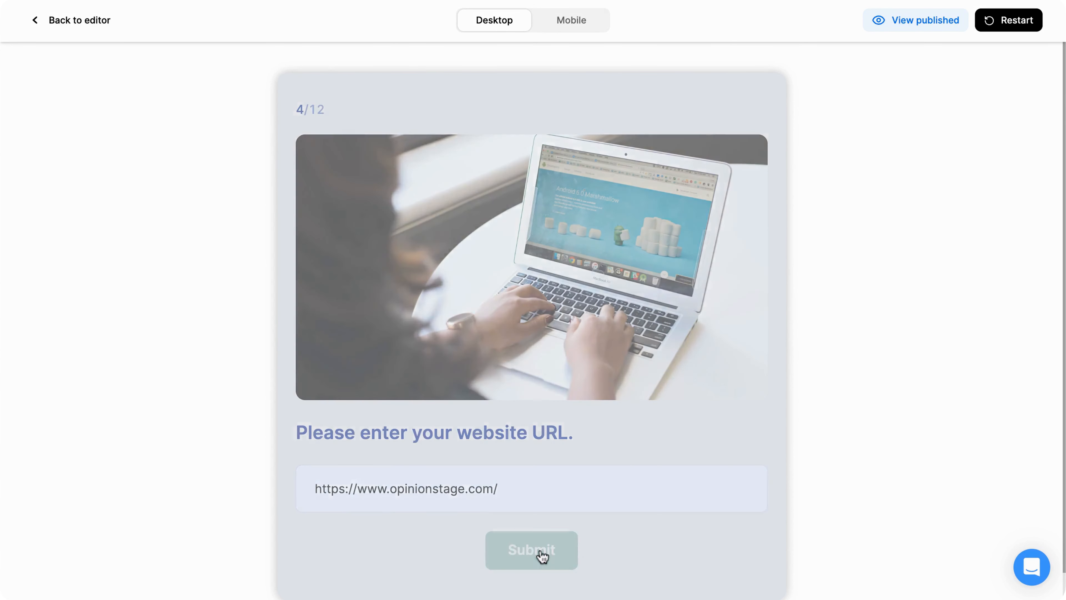
Answer the industry question in the preview and choose 6–10 people as the company/team size.
scroll(480, 531, "down", 3)
left_click(491, 480)
left_click(516, 523)
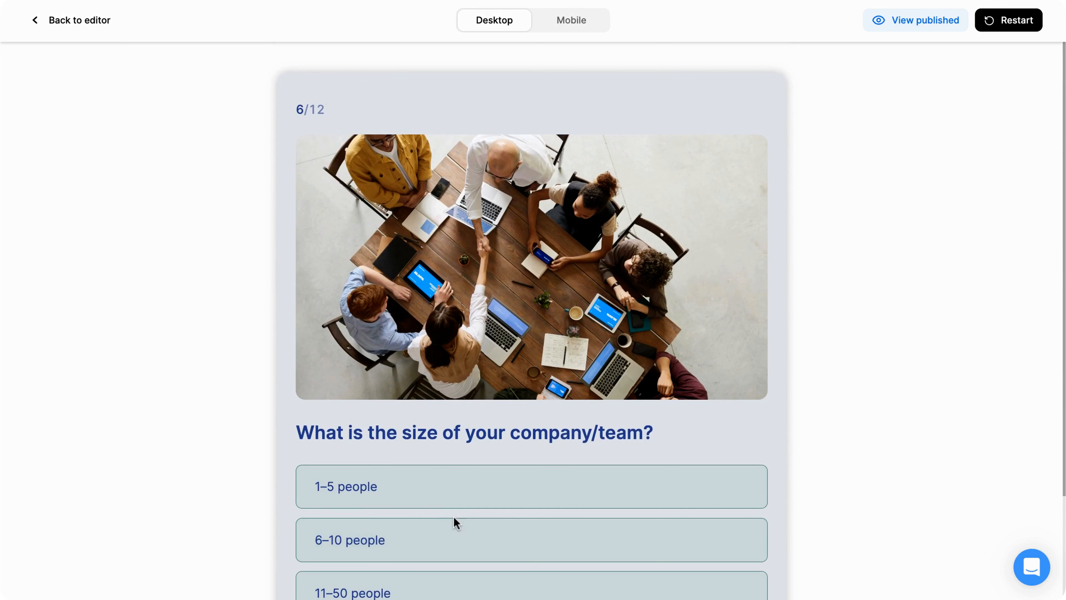
left_click(454, 525)
Submit "get feedback" as the main project goal and pick an option for question 8.
type("get feedback")
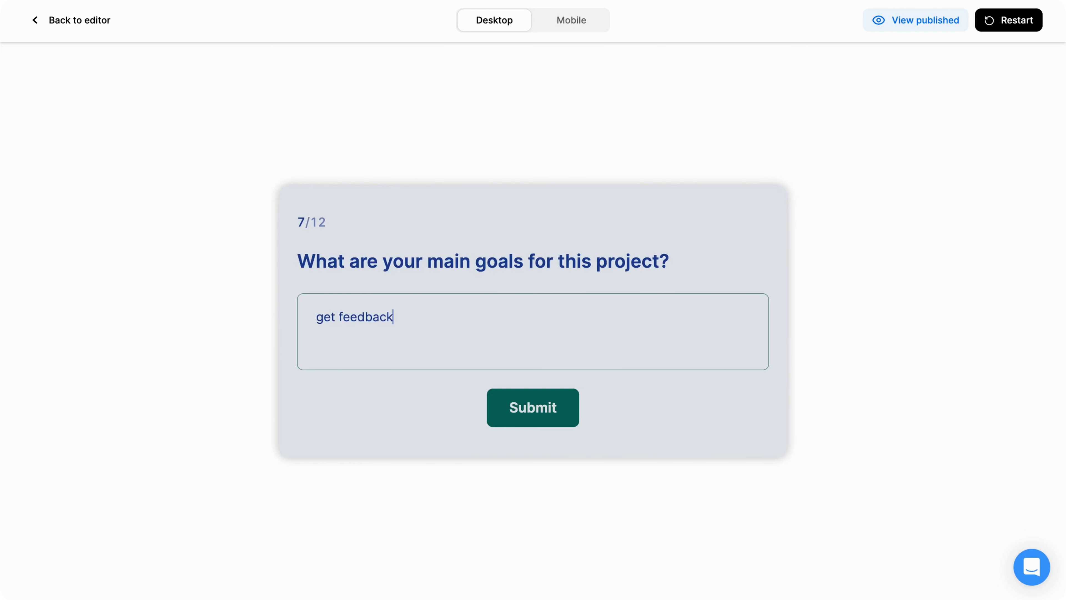
left_click(537, 420)
left_click(539, 448)
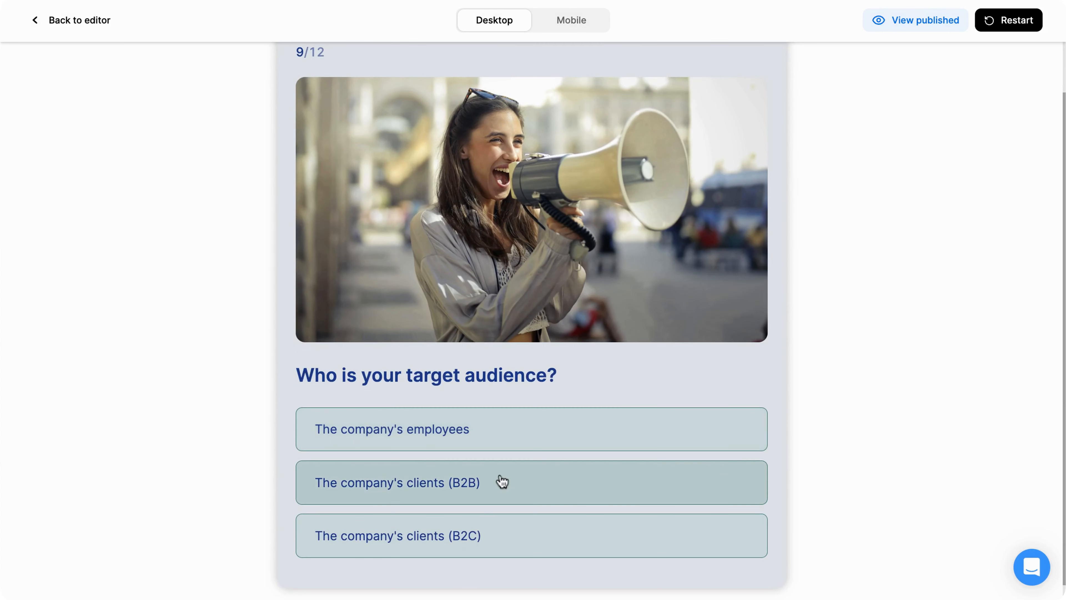
Choose The company's clients (B2B) as the target audience and submit "not enough traffic" as the current challenge.
left_click(500, 481)
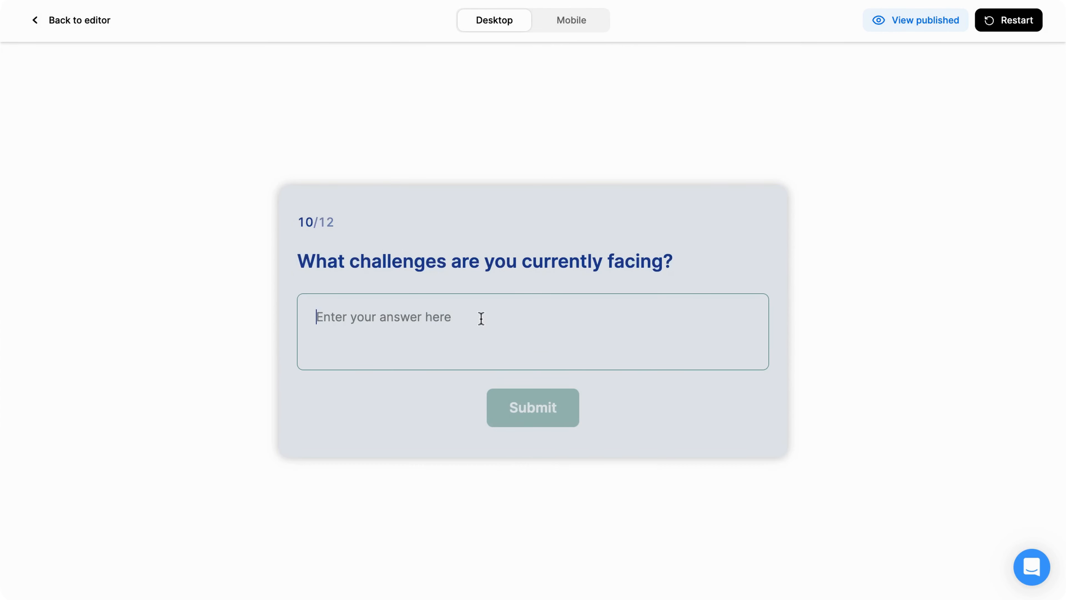
type("not enough traffic")
left_click(567, 422)
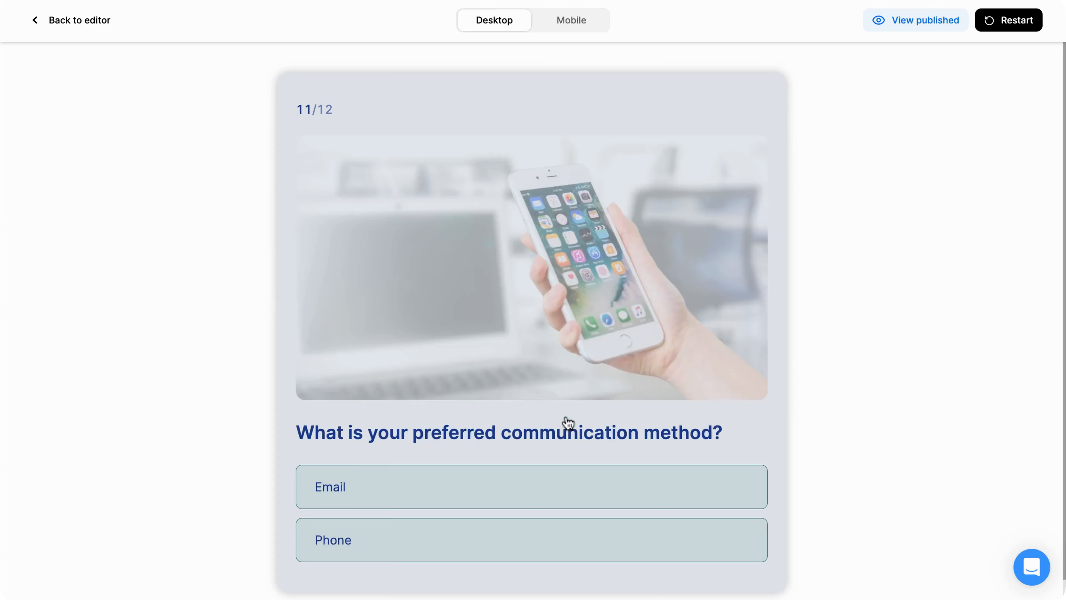
Choose Email as the preferred communication method and answer the final question of the preview.
left_click(400, 489)
left_click(422, 503)
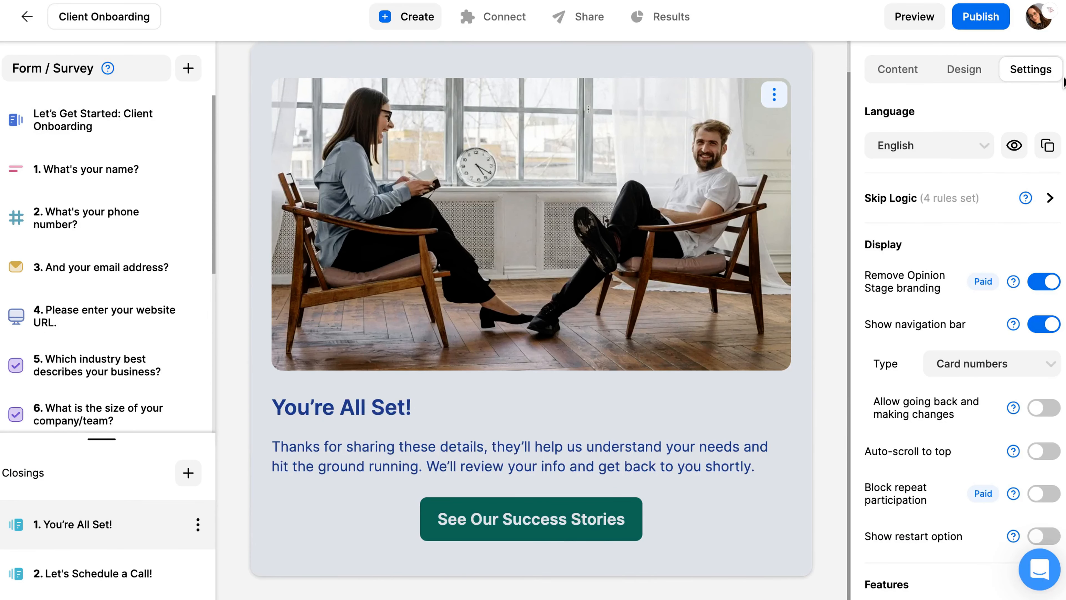
Publish the Client Onboarding form and open its link sharing and embedding options.
left_click(992, 25)
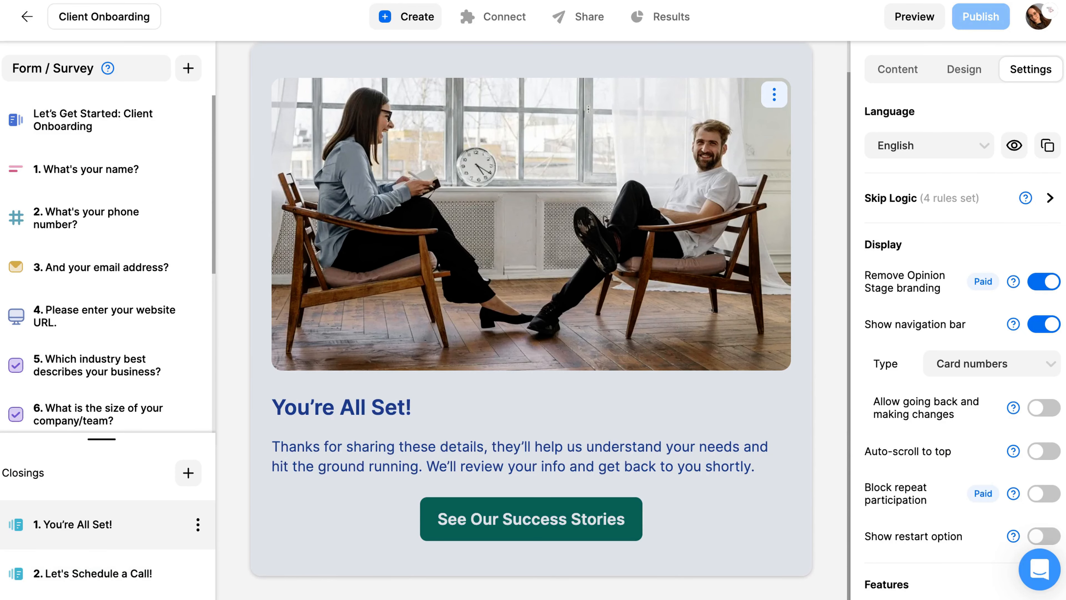
left_click(578, 30)
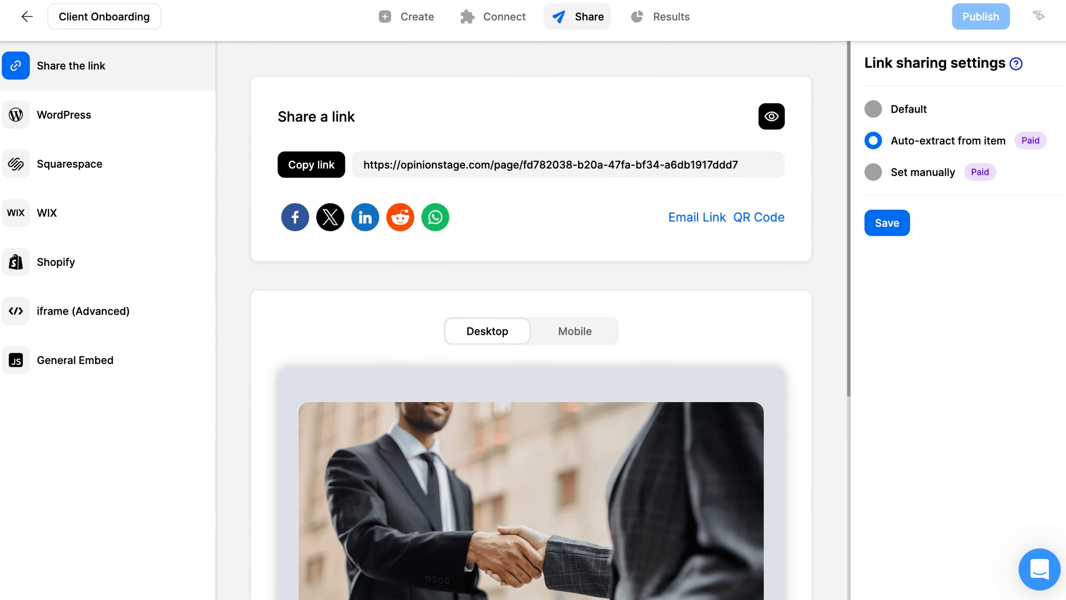
Review the form's results, covering the individual responses, the performance figures and the closing report.
left_click(673, 18)
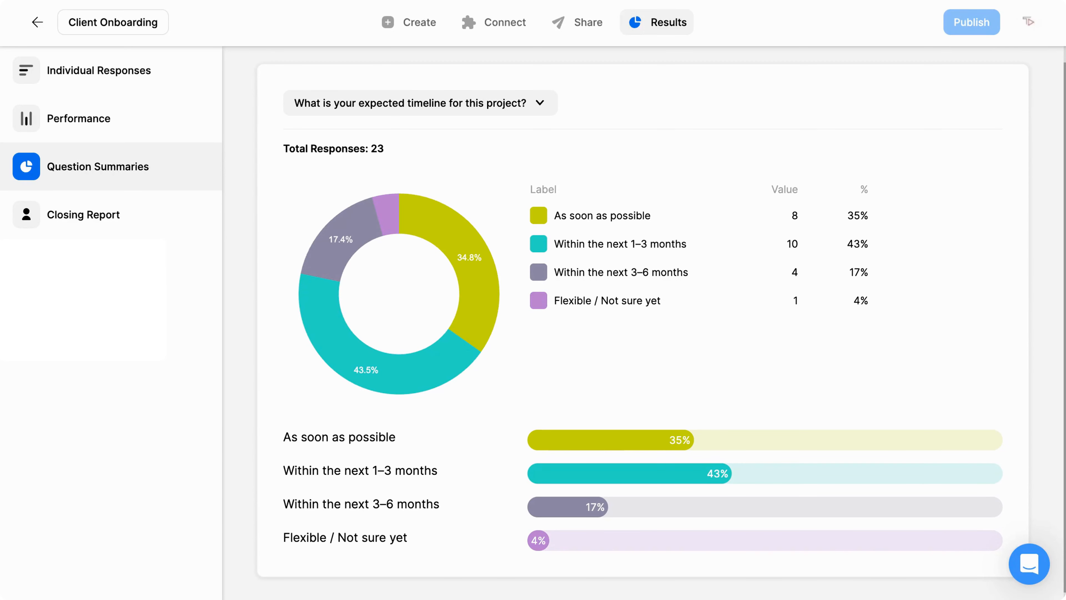
left_click(180, 71)
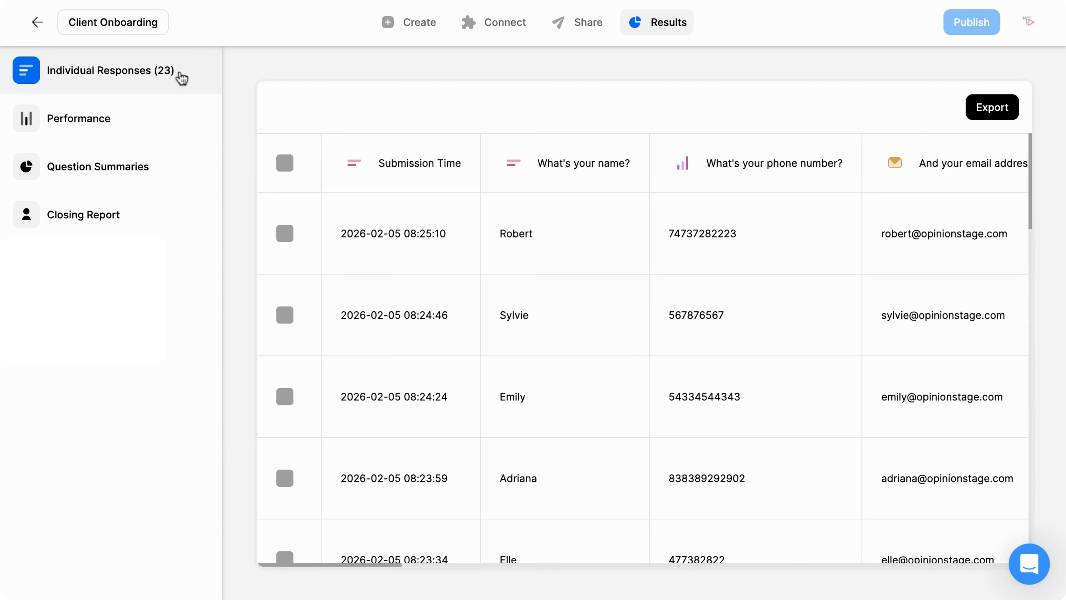
left_click(168, 108)
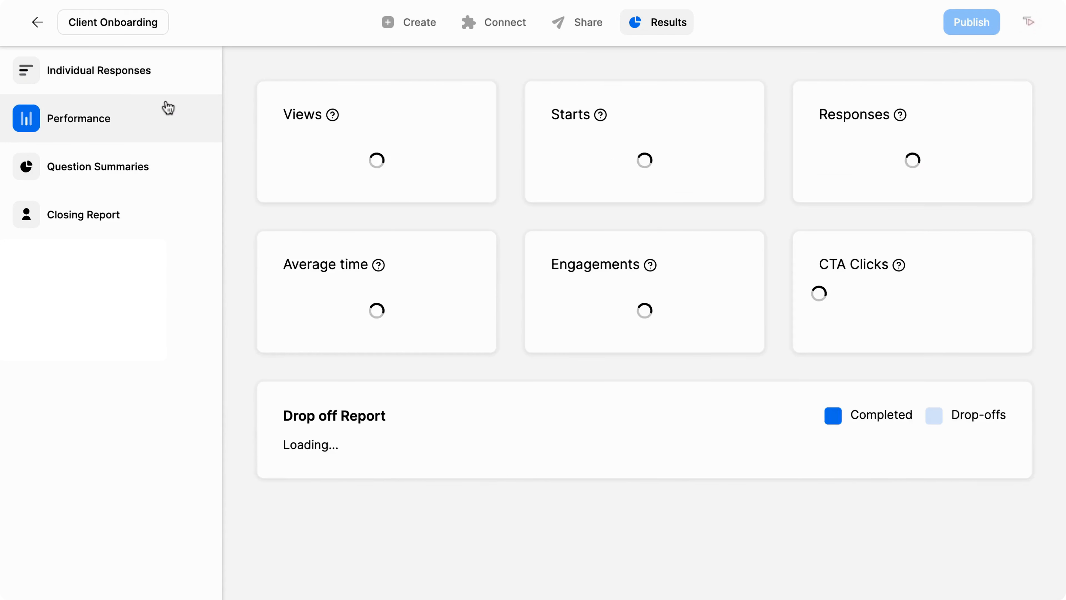
left_click(143, 216)
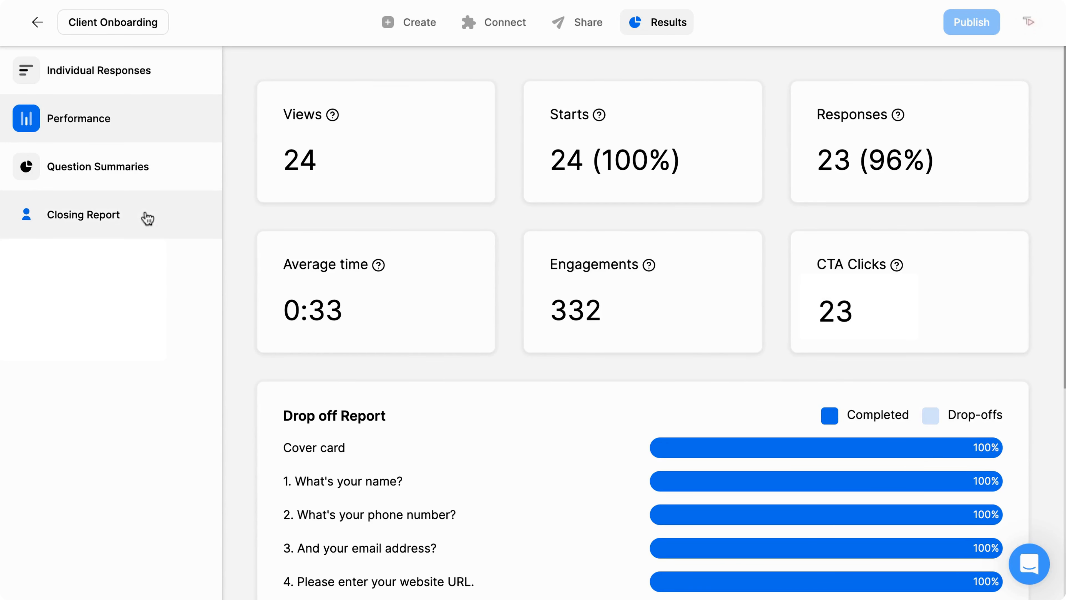